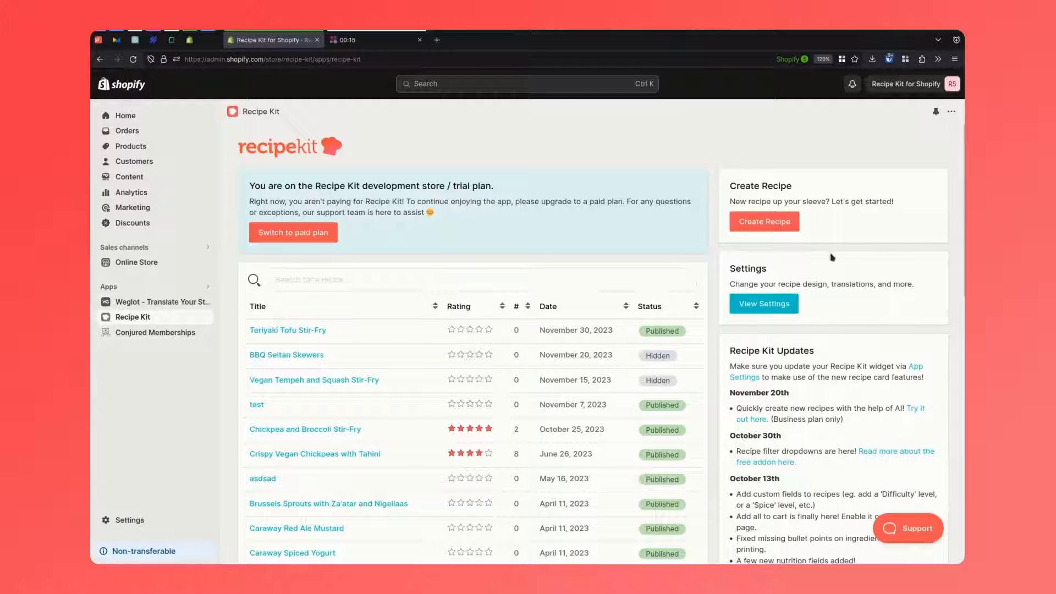
# Step: Start a new AI-generated recipe and enter tofu and kale as its ingredients
pyautogui.click(787, 227)
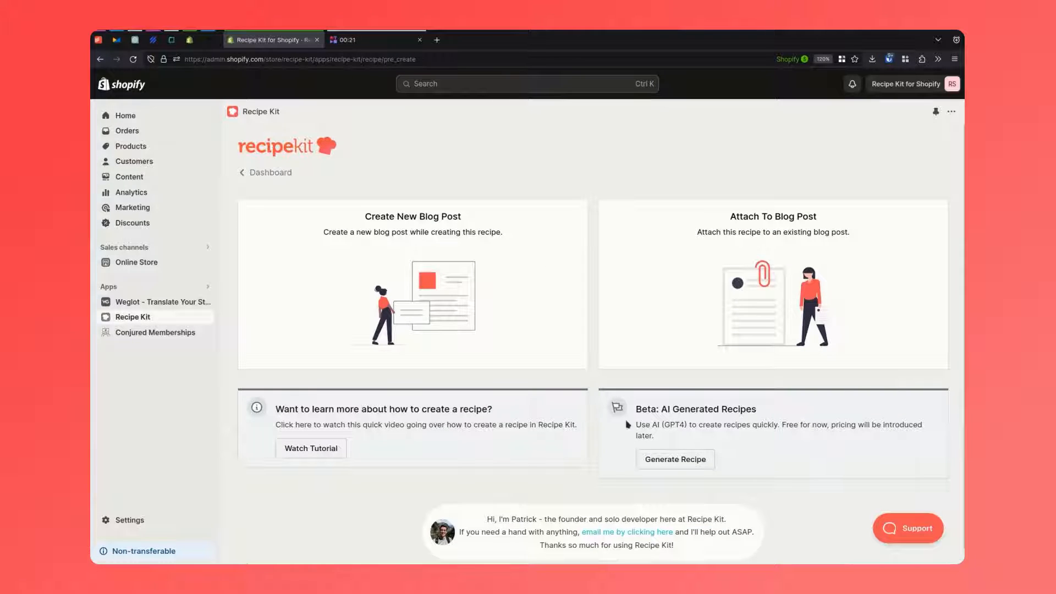
pyautogui.click(689, 461)
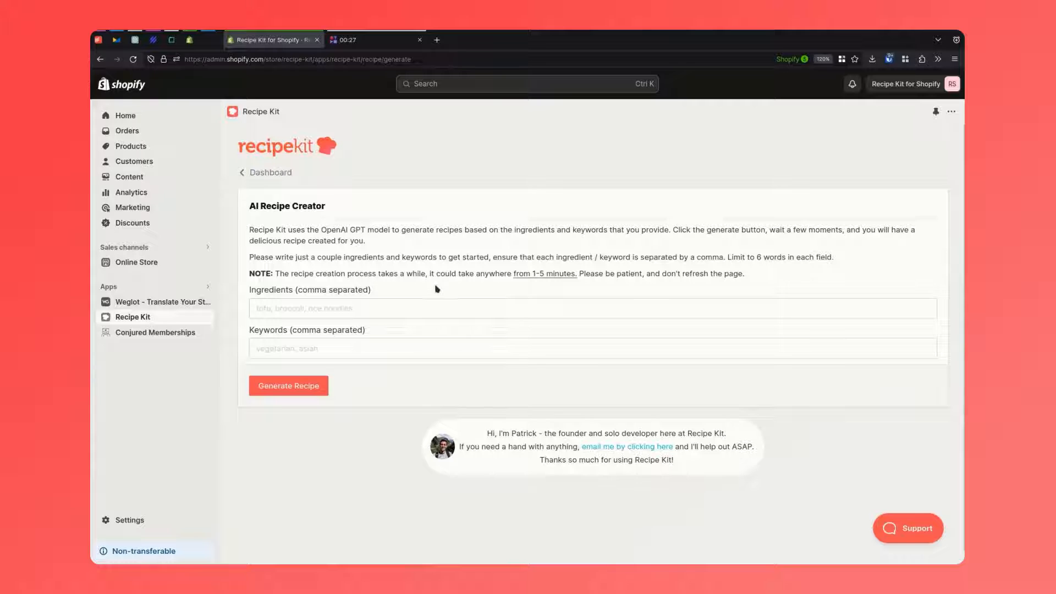
pyautogui.click(432, 346)
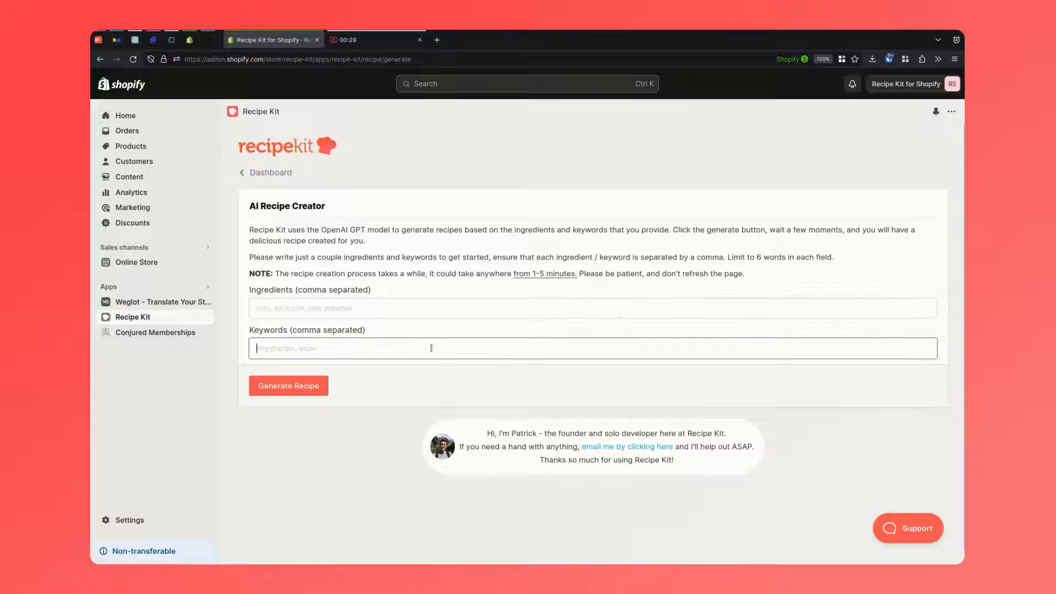
pyautogui.click(419, 309)
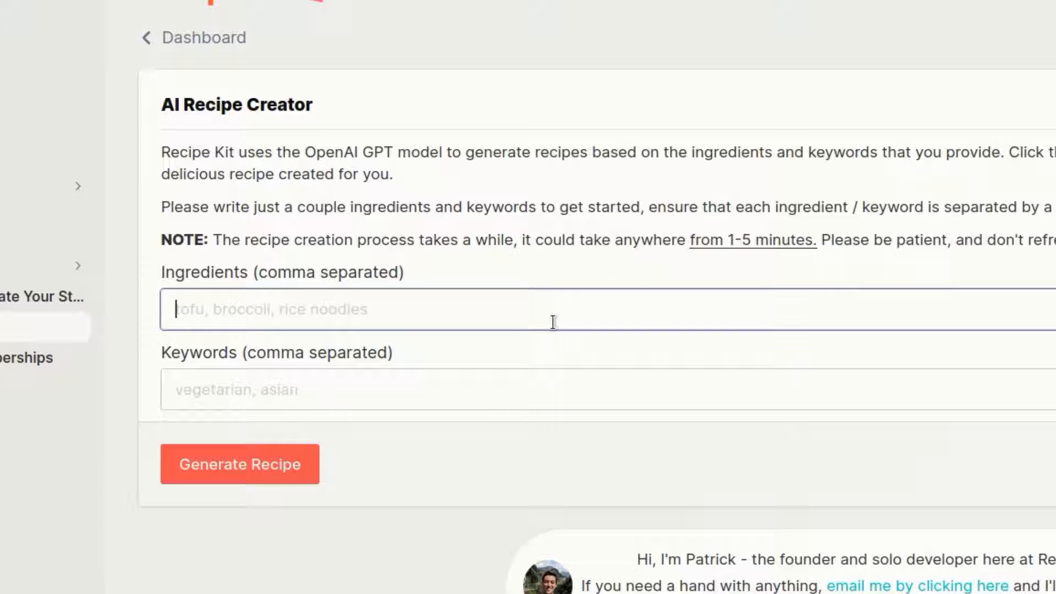
pyautogui.write('tofu, kale')
pyautogui.press('Tab')
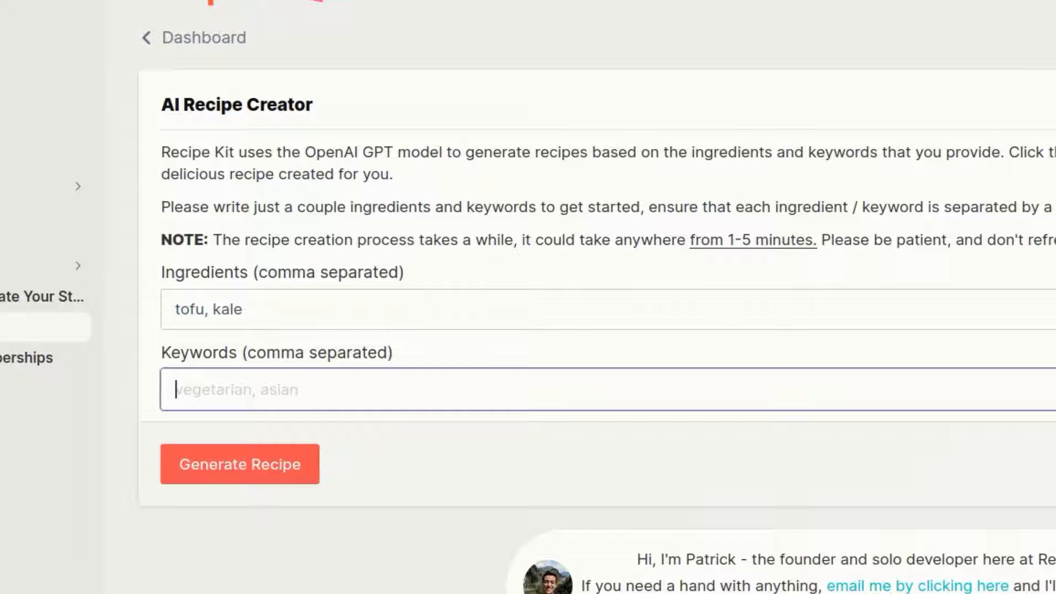
# Step: Set the keywords to vegetarian and gluten free, and generate the recipe
pyautogui.write('veget')
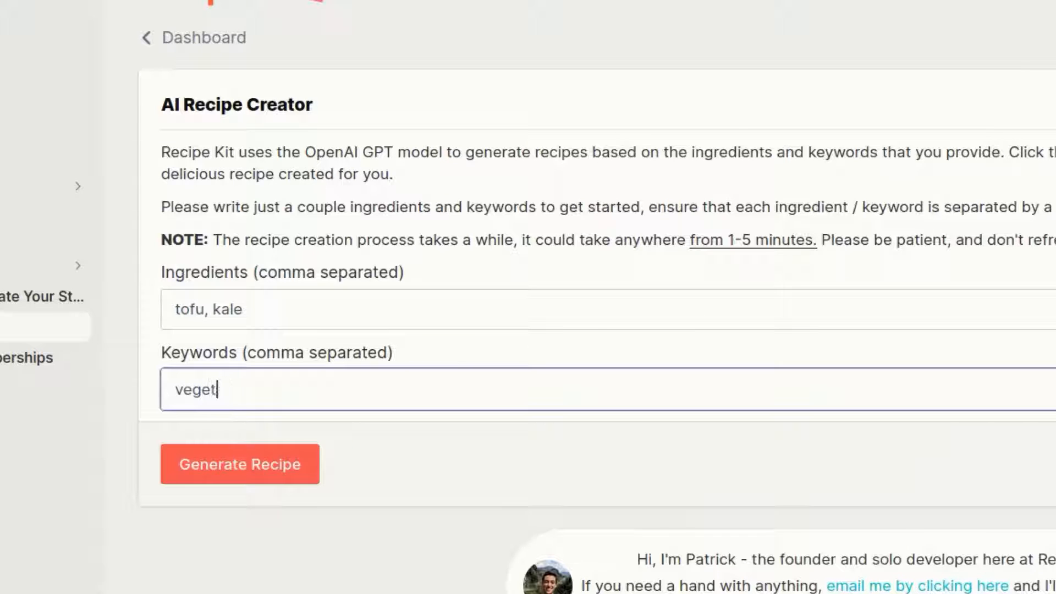
pyautogui.write('arian, glu')
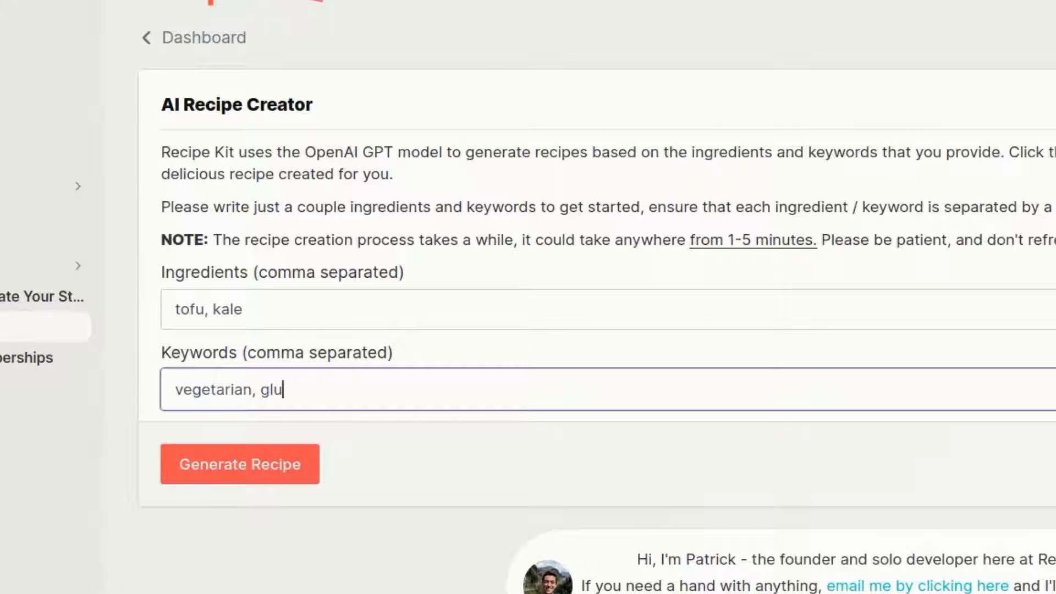
pyautogui.write('ten free')
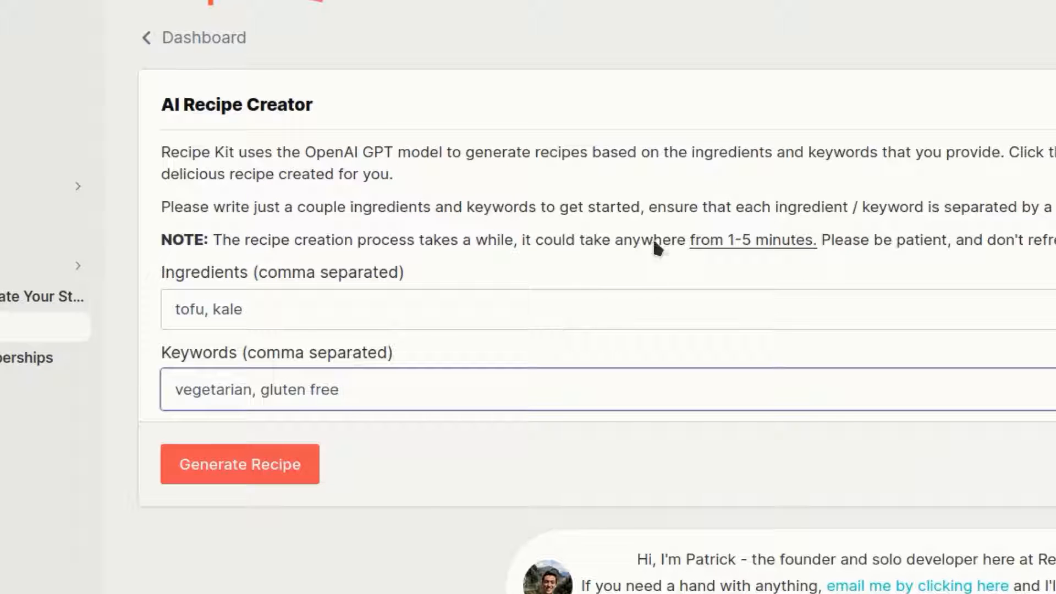
pyautogui.click(293, 468)
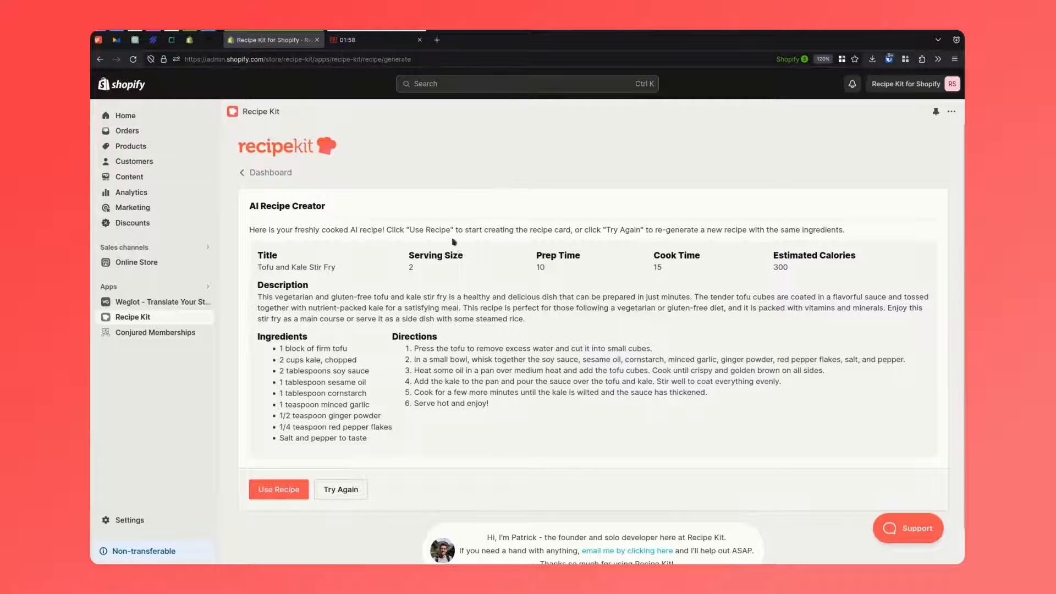
# Step: Use the generated Tofu and Kale Stir Fry recipe and create its blog post with the author's name filled in
pyautogui.click(298, 490)
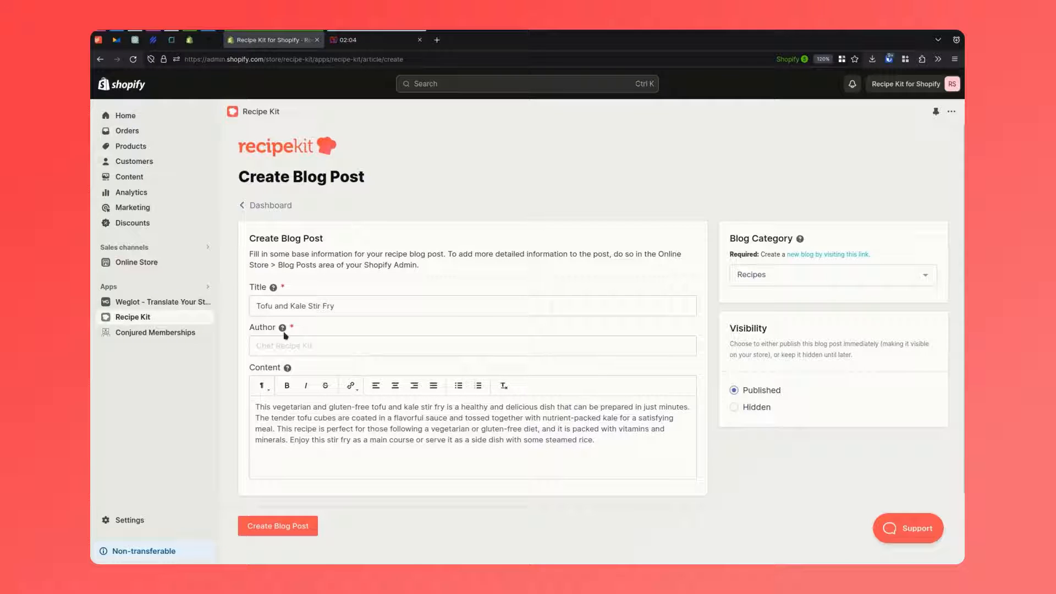
pyautogui.click(396, 348)
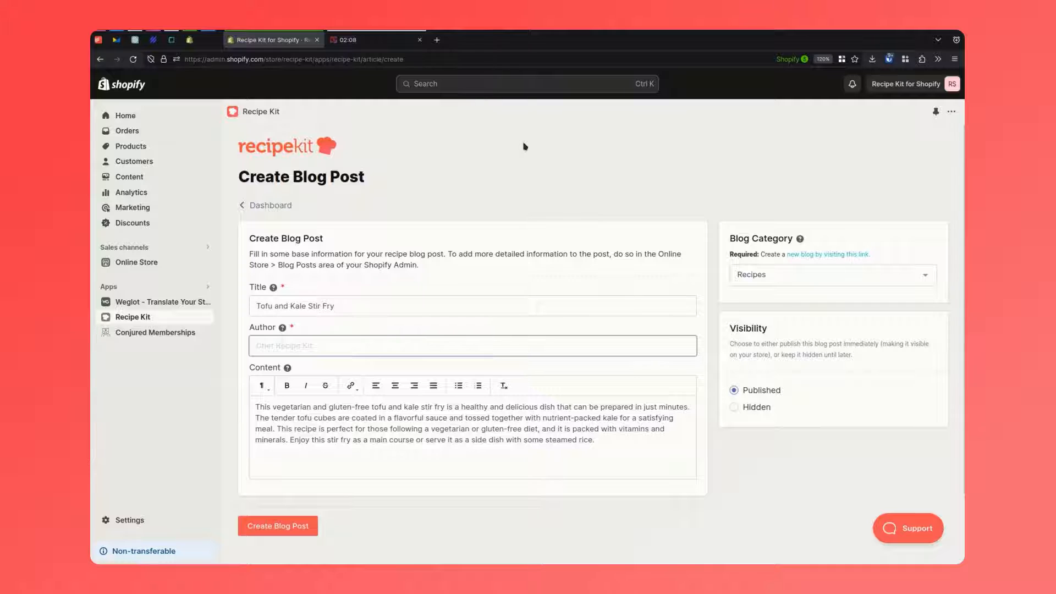
pyautogui.write('Patrick')
pyautogui.click(301, 528)
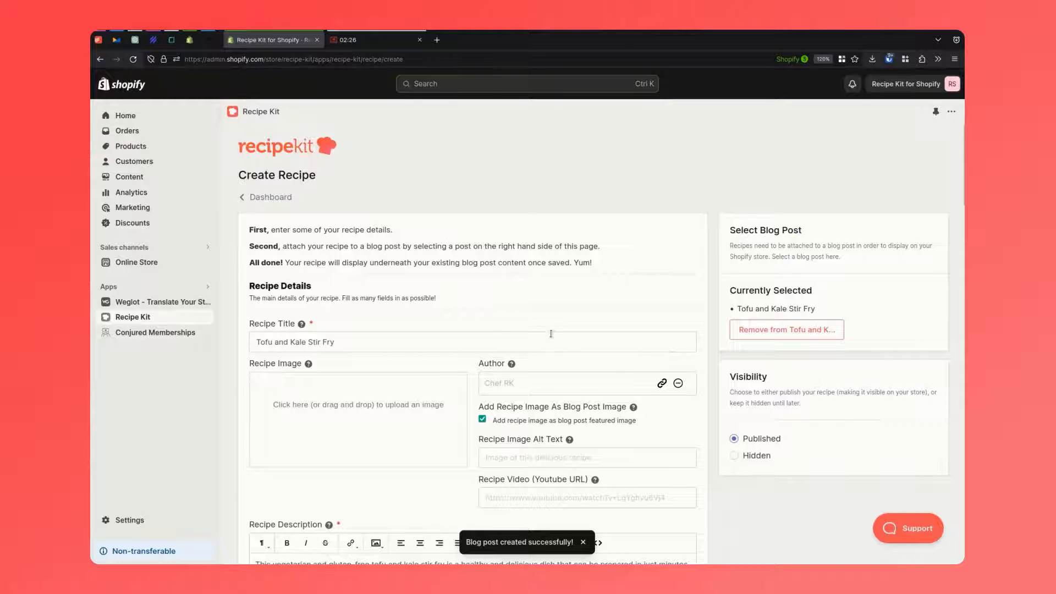
# Step: Review the prefilled recipe form, including the description, keywords, servings, times, ingredients, recipe extras and nutrition
pyautogui.scroll(-1, 549, 302)
pyautogui.scroll(-3, 549, 301)
pyautogui.scroll(-5, 480, 412)
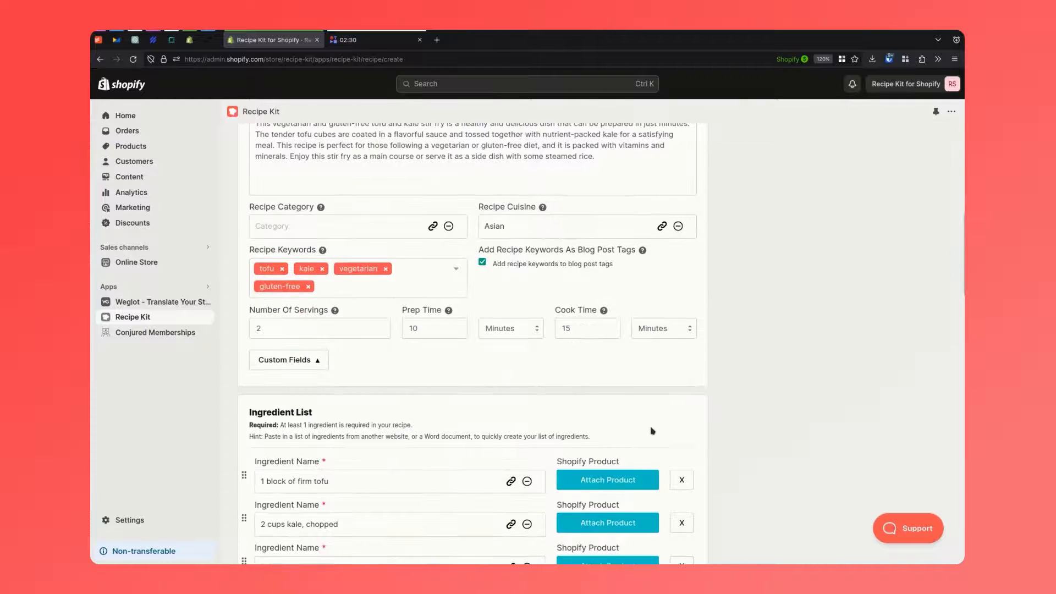
pyautogui.scroll(-6, 858, 352)
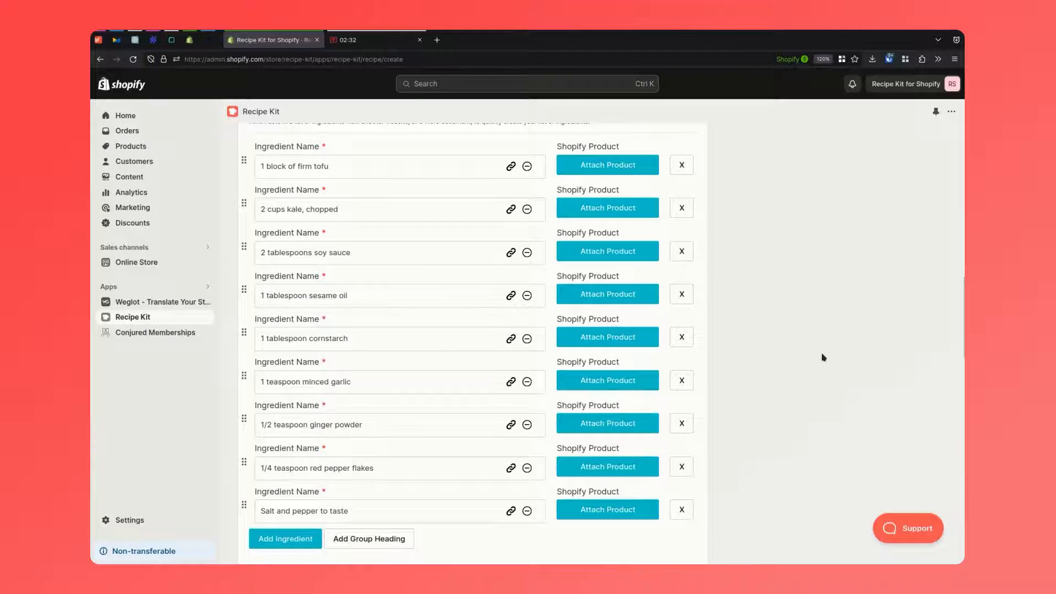
pyautogui.scroll(-6, 769, 390)
pyautogui.scroll(8, 737, 411)
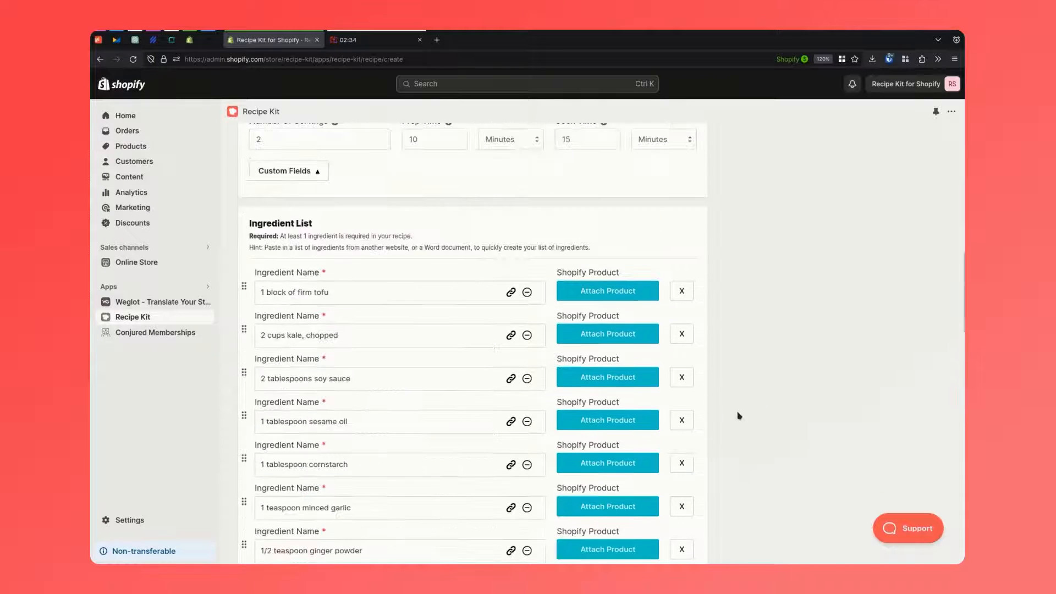
pyautogui.scroll(12, 739, 412)
pyautogui.scroll(-5, 447, 215)
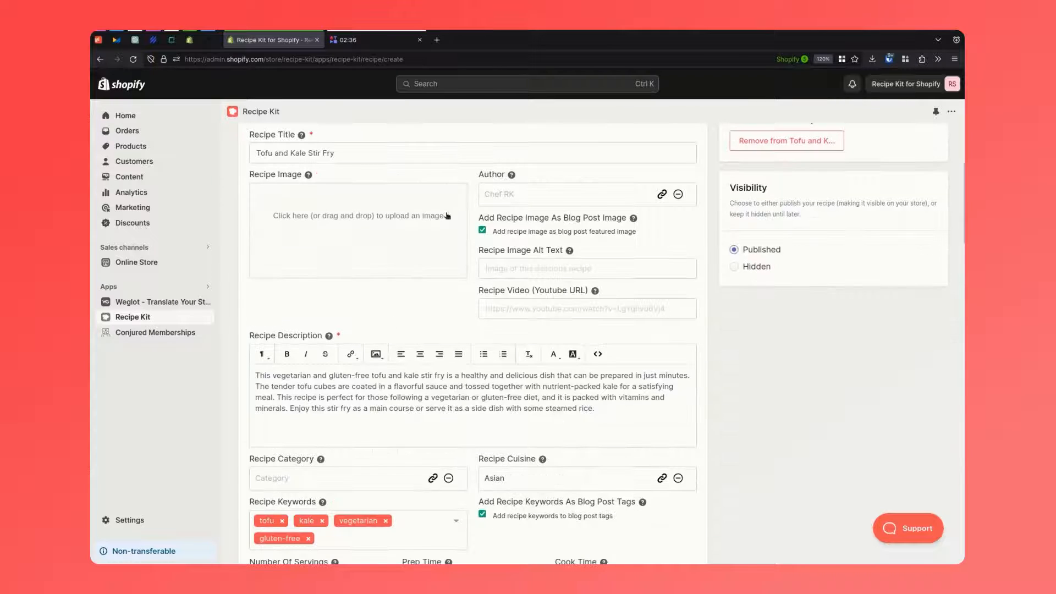
pyautogui.scroll(-4, 446, 402)
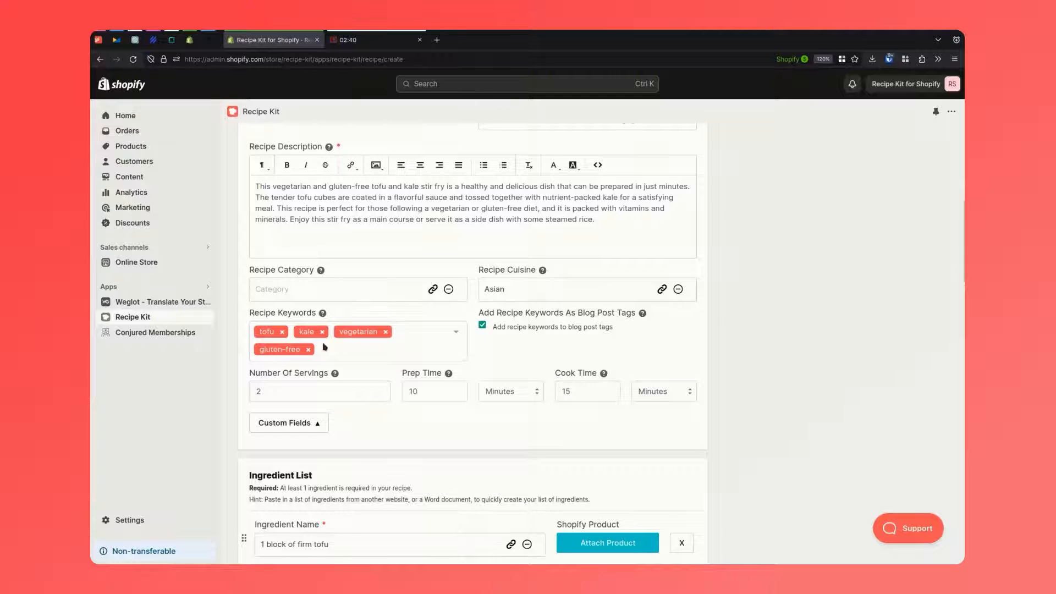
pyautogui.scroll(-7, 434, 333)
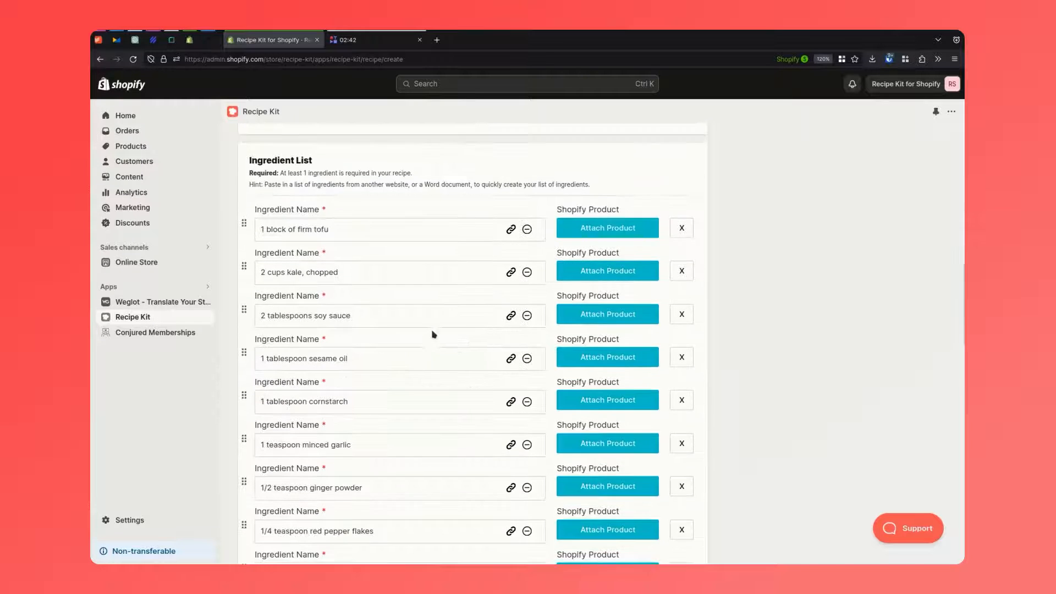
pyautogui.scroll(4, 450, 379)
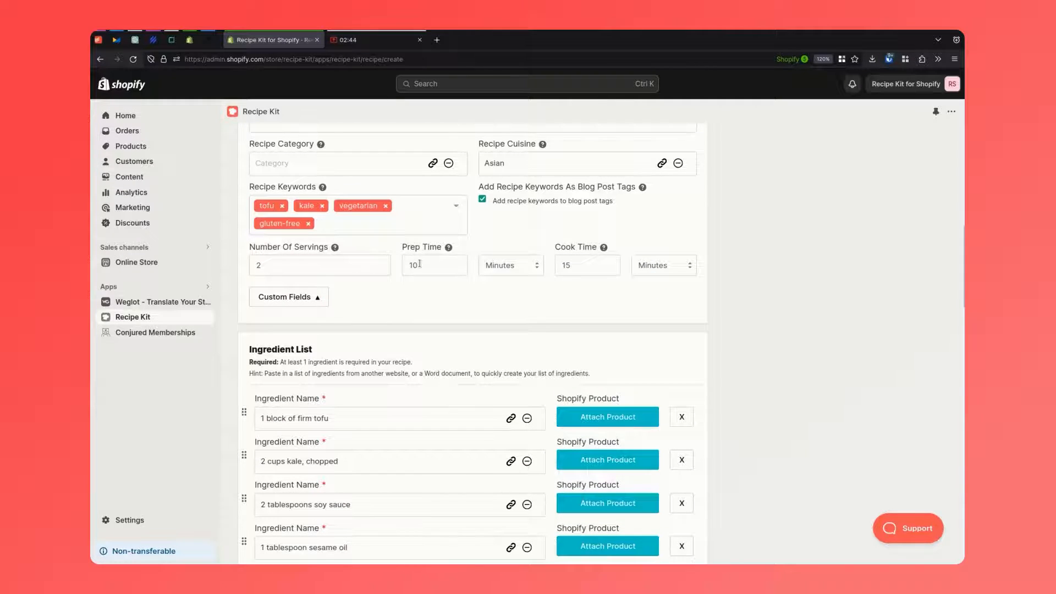
pyautogui.scroll(-11, 370, 306)
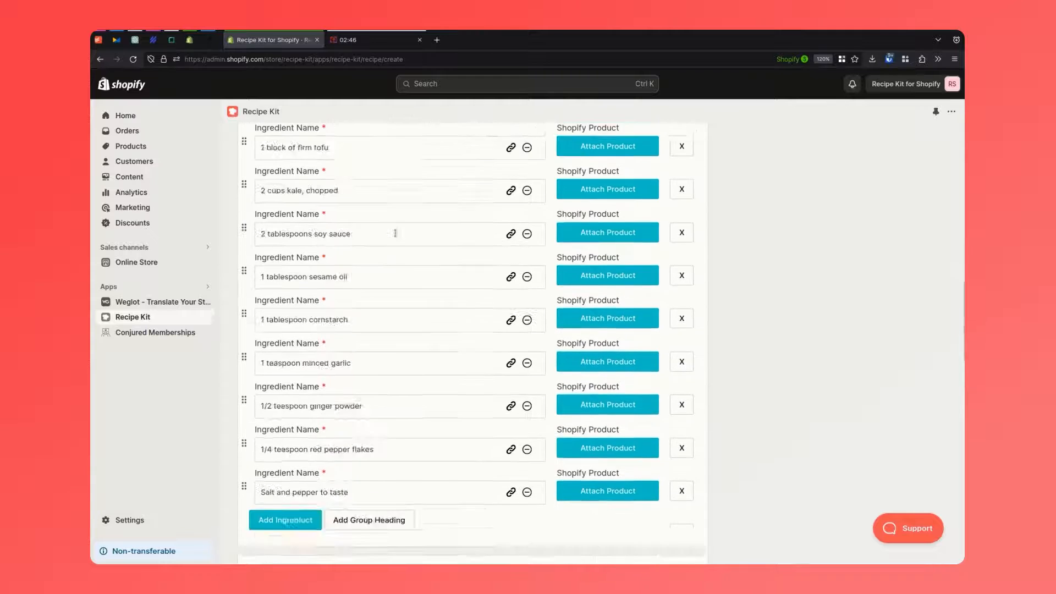
pyautogui.scroll(-7, 411, 203)
pyautogui.scroll(-10, 401, 327)
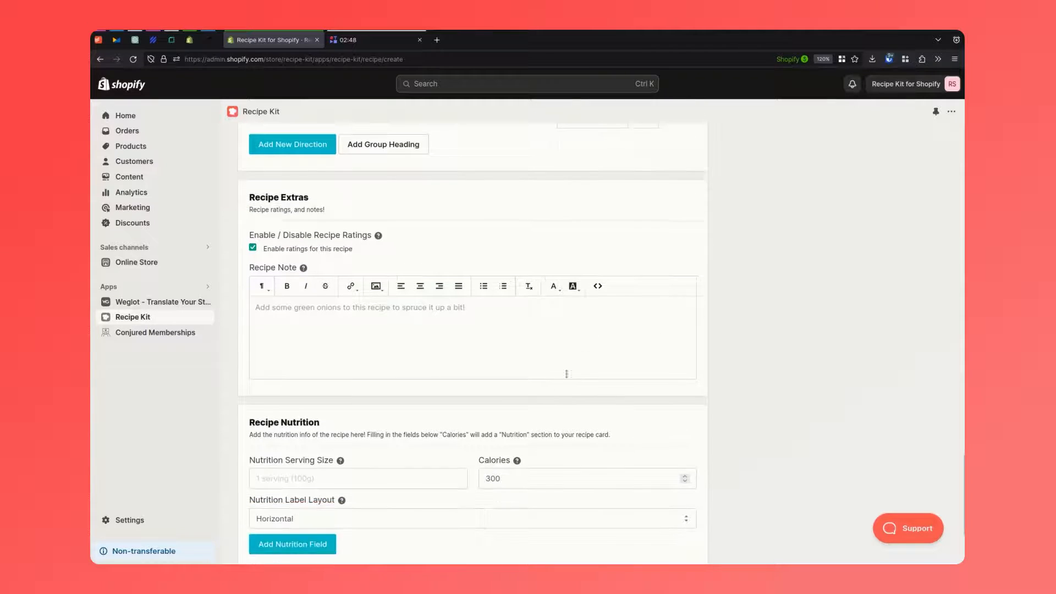
pyautogui.scroll(20, 337, 370)
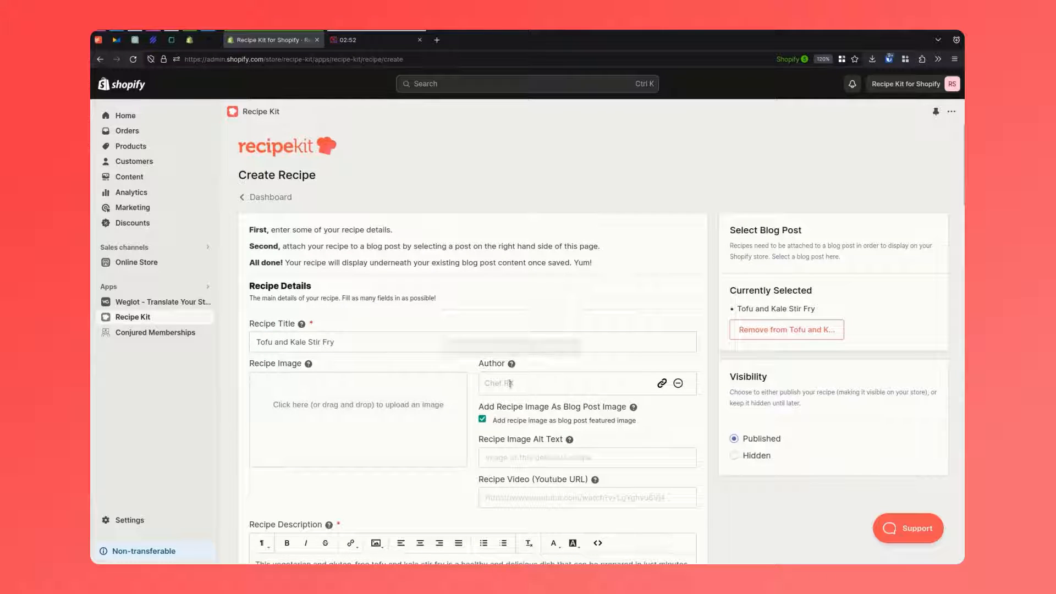
pyautogui.scroll(-6, 518, 385)
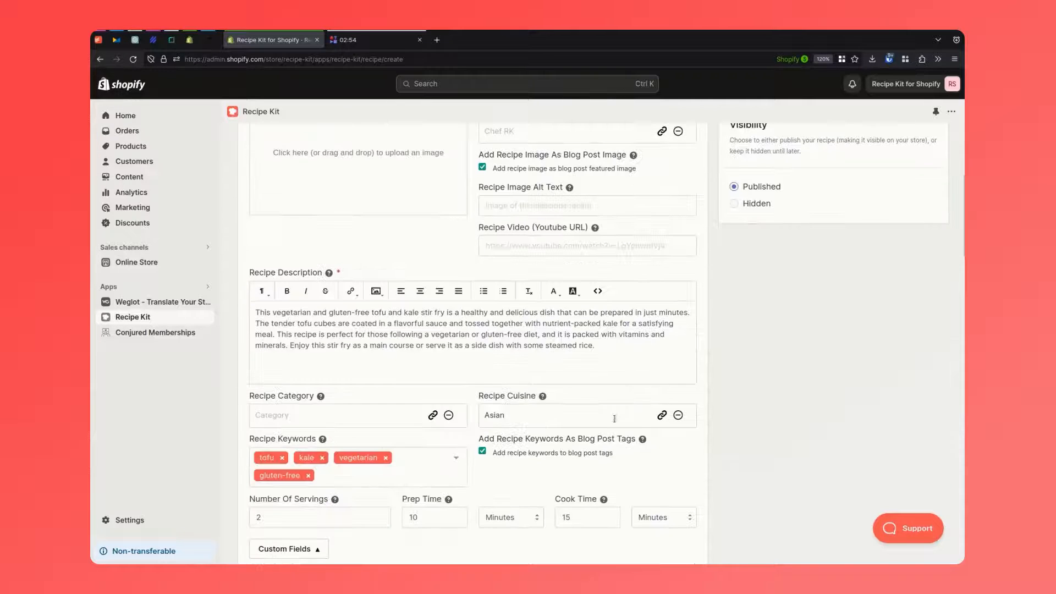
pyautogui.scroll(-2, 328, 321)
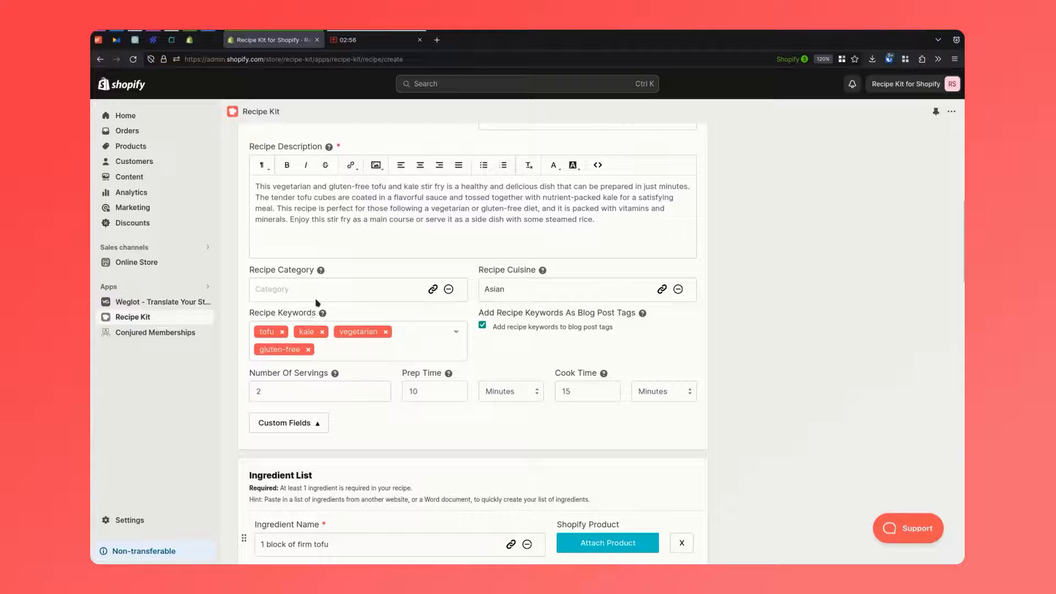
# Step: View the store products that can be attached to the firm tofu ingredient, without attaching any
pyautogui.scroll(-4, 444, 338)
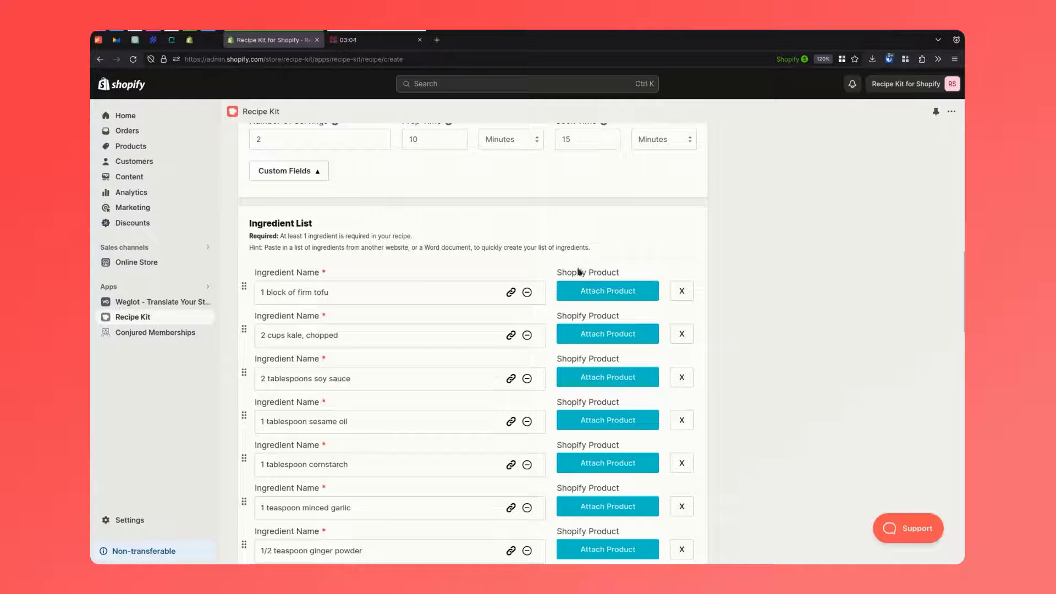
pyautogui.click(573, 333)
pyautogui.click(609, 297)
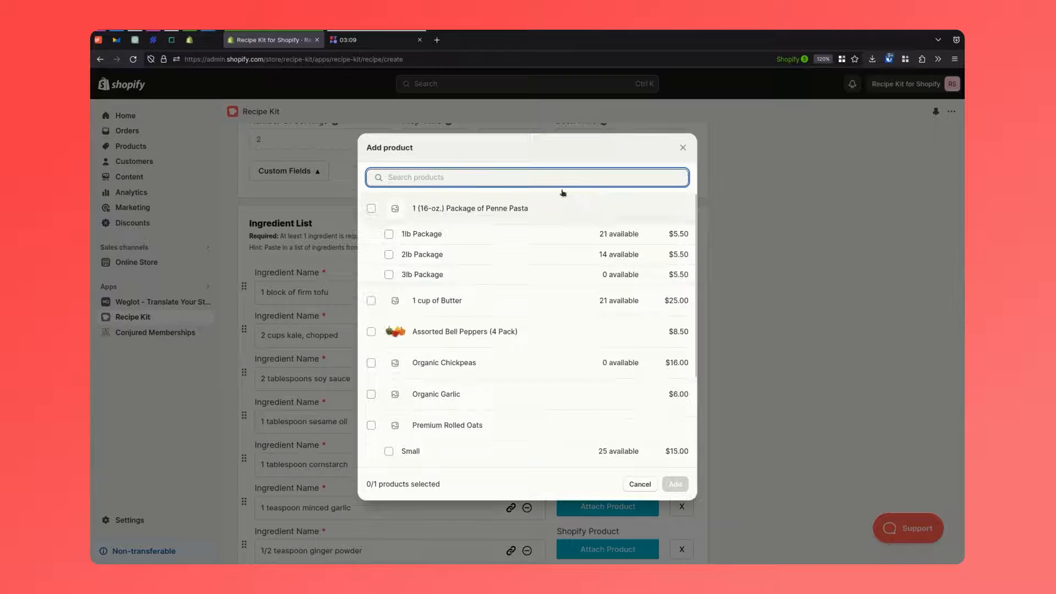
pyautogui.click(683, 148)
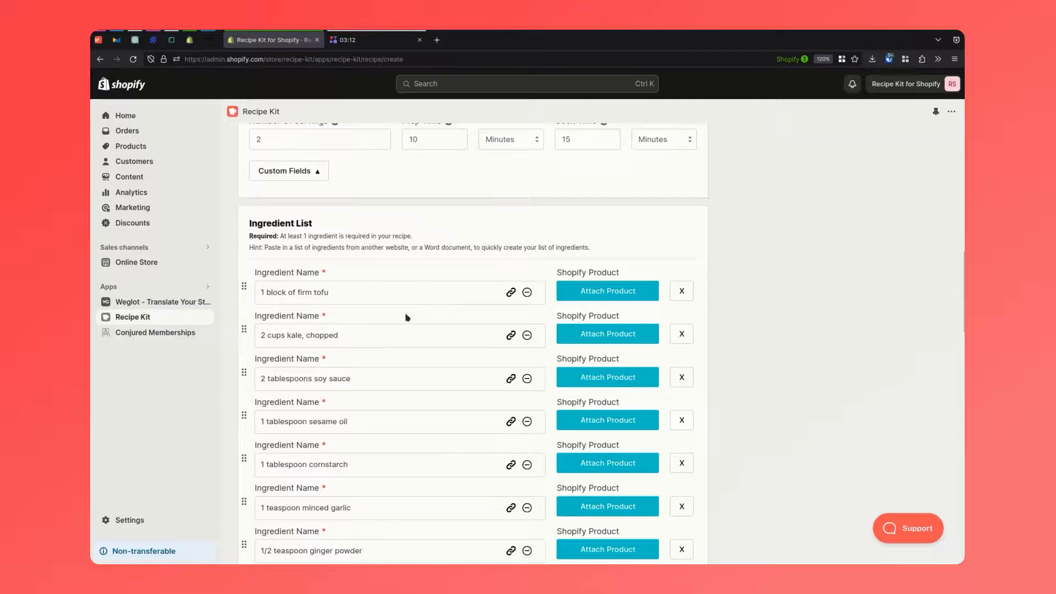
# Step: Create the Tofu and Kale Stir Fry recipe from the completed form
pyautogui.scroll(-20, 407, 318)
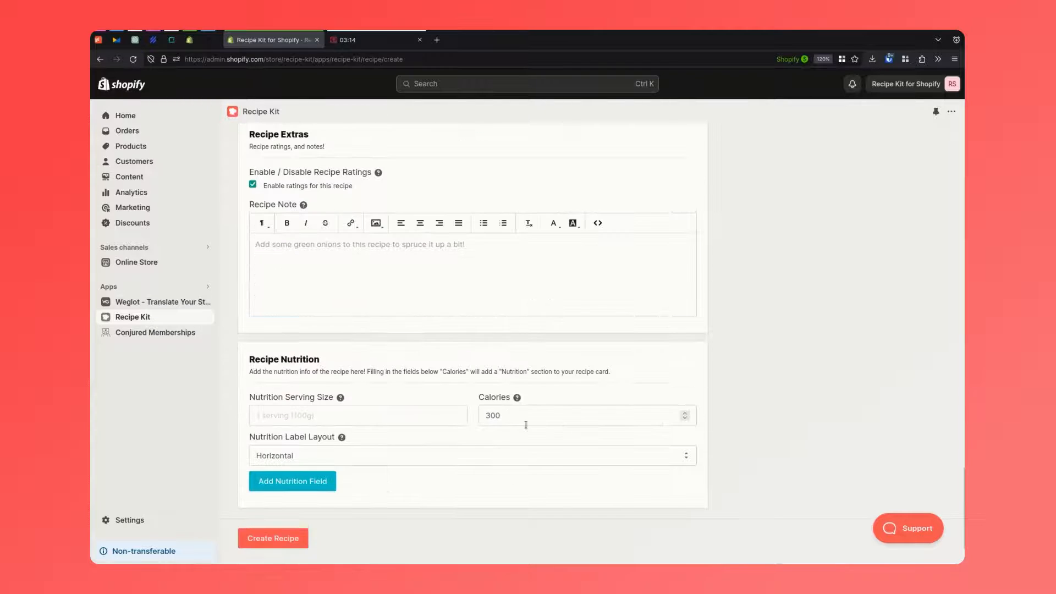
pyautogui.scroll(-2, 777, 467)
pyautogui.click(288, 464)
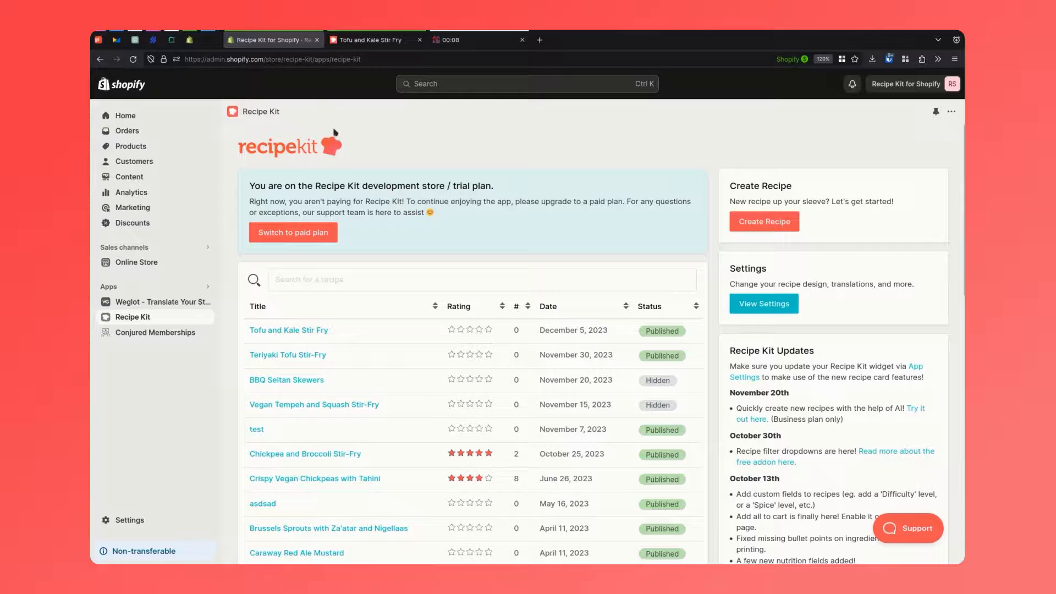
# Step: Switch to the published Tofu and Kale Stir Fry blog post and check its recipe card, ingredients and directions
pyautogui.click(363, 35)
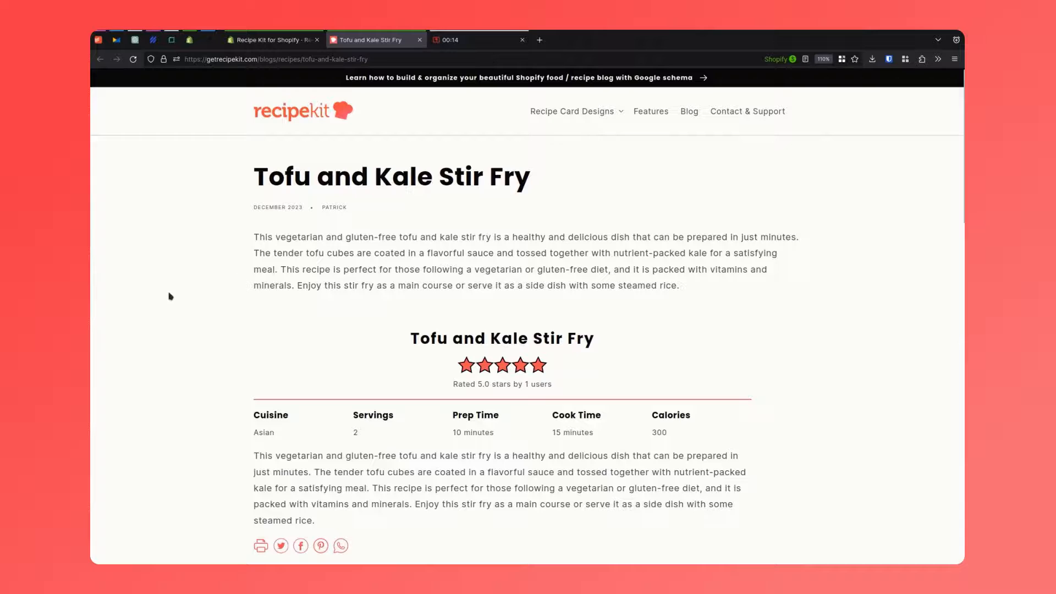
pyautogui.scroll(-4, 466, 396)
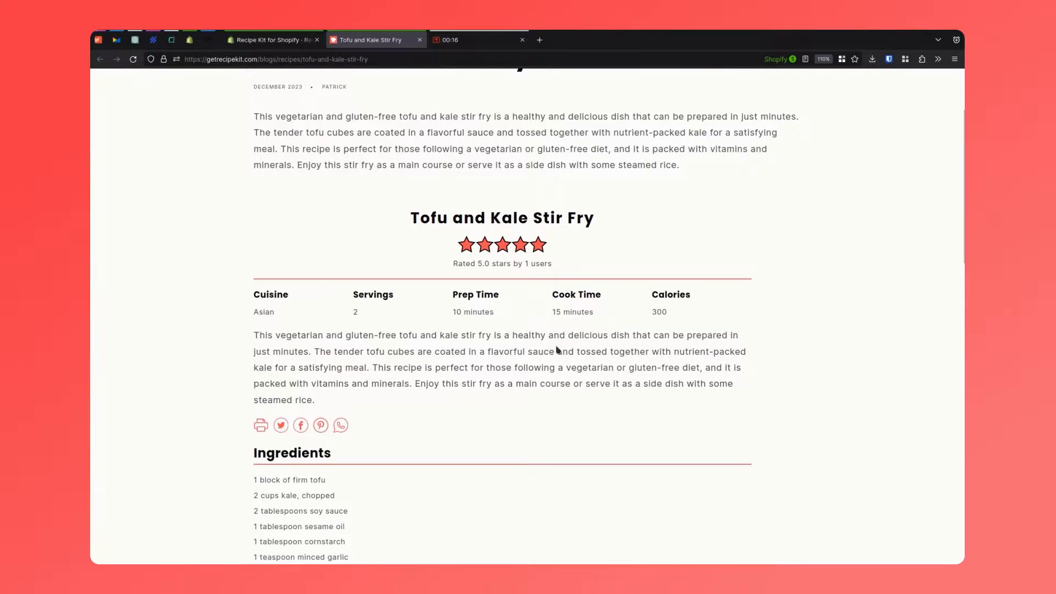
pyautogui.scroll(-5, 567, 330)
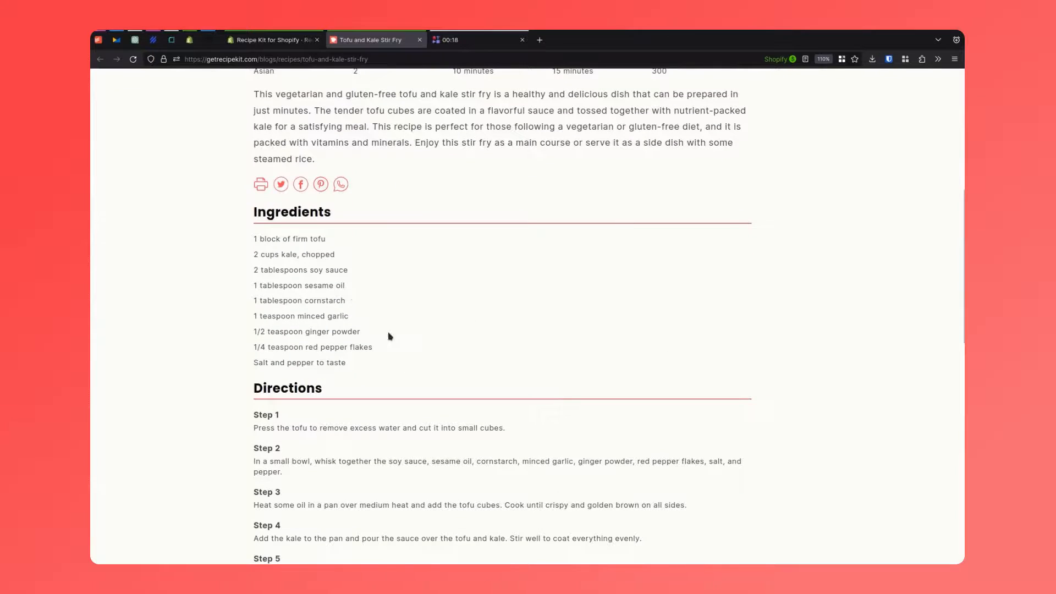
pyautogui.scroll(-5, 537, 358)
pyautogui.scroll(7, 567, 403)
pyautogui.scroll(5, 566, 403)
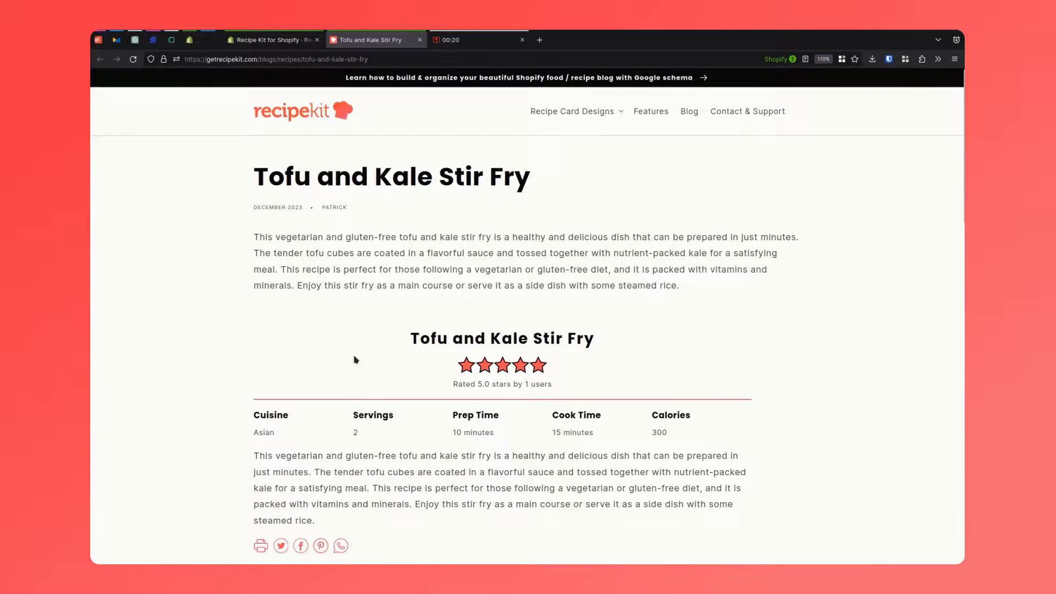